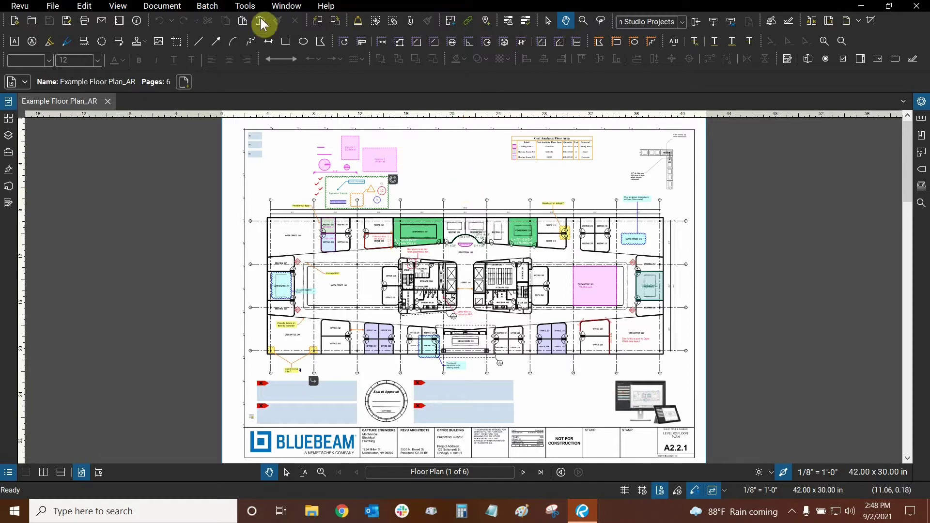
Open a new WebTab alongside the floor plan document
click(286, 7)
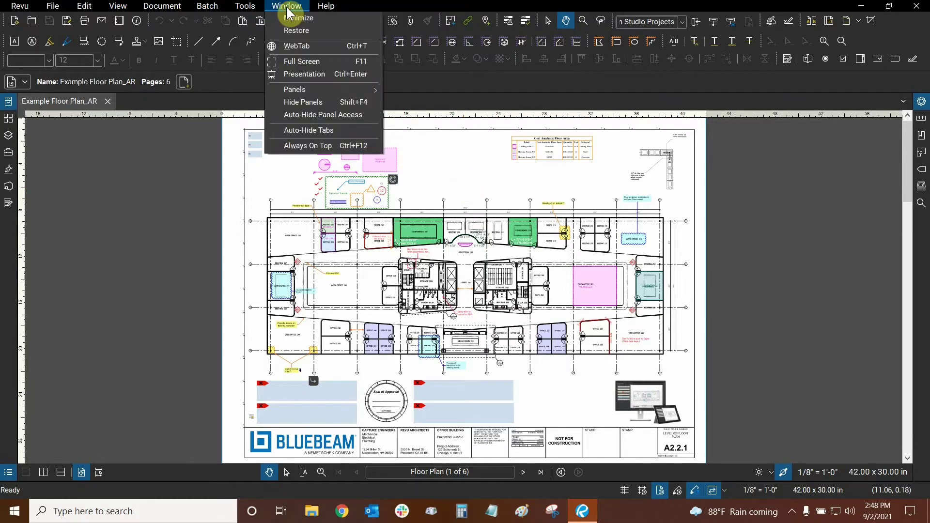
click(301, 46)
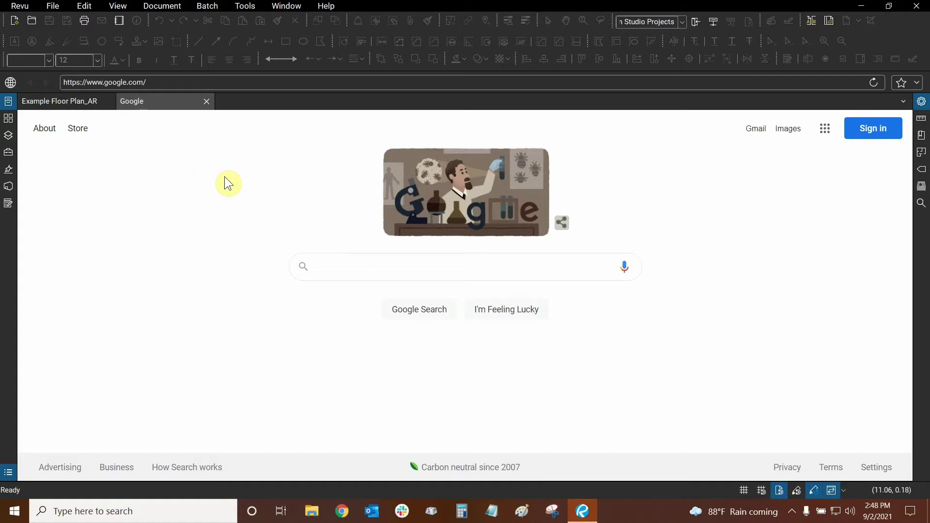
click(106, 83)
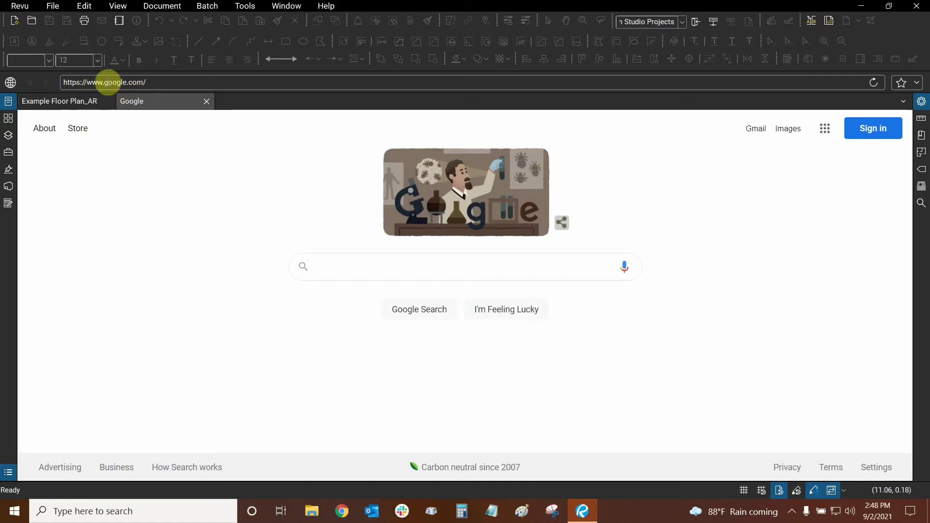
Open the application preferences and show the WebTab options of the Window category
click(21, 8)
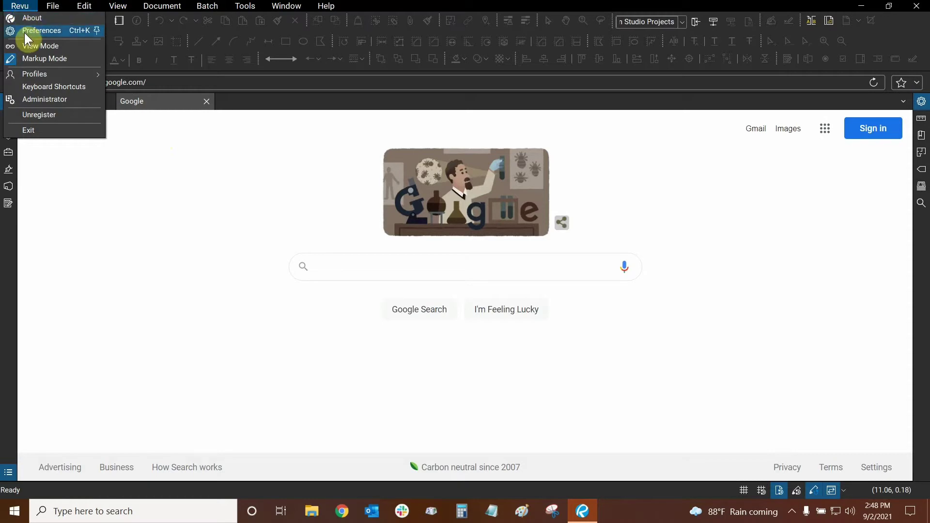
click(26, 32)
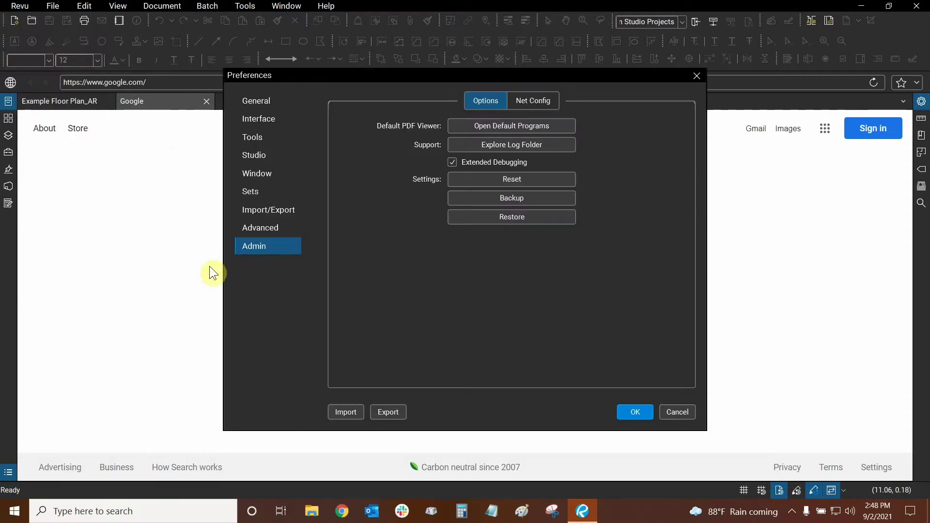
click(246, 101)
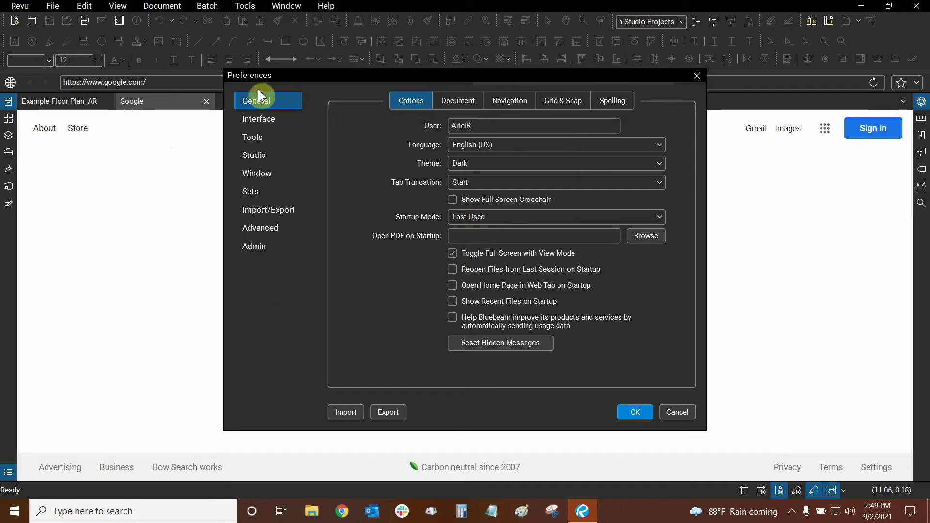
click(256, 103)
click(262, 179)
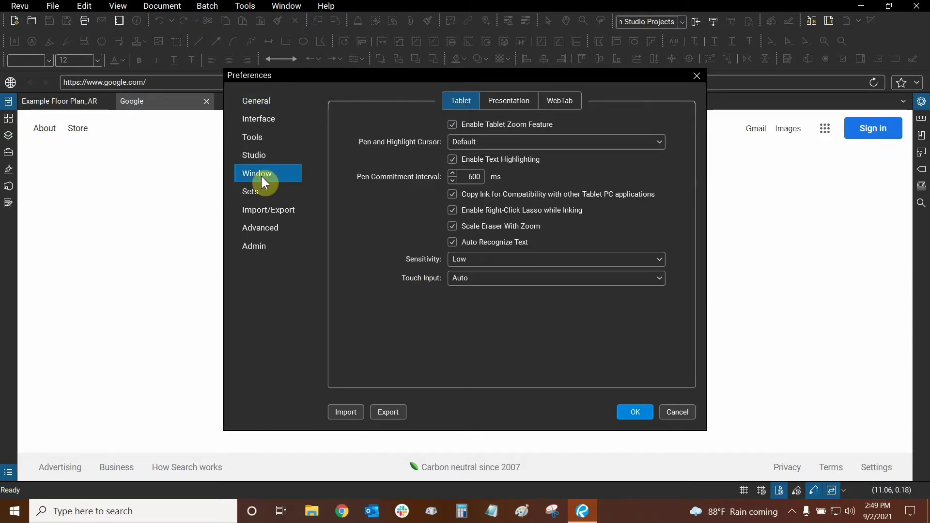
click(559, 101)
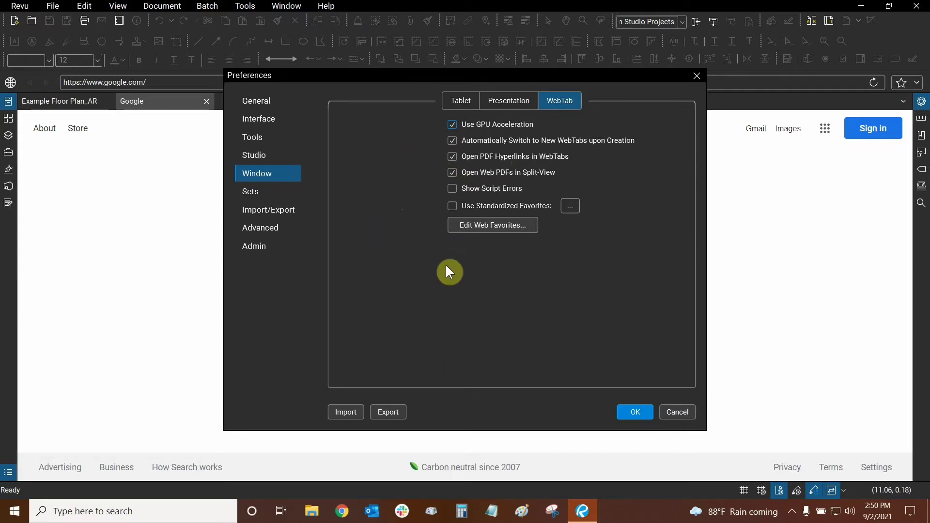
click(342, 512)
click(150, 96)
click(192, 103)
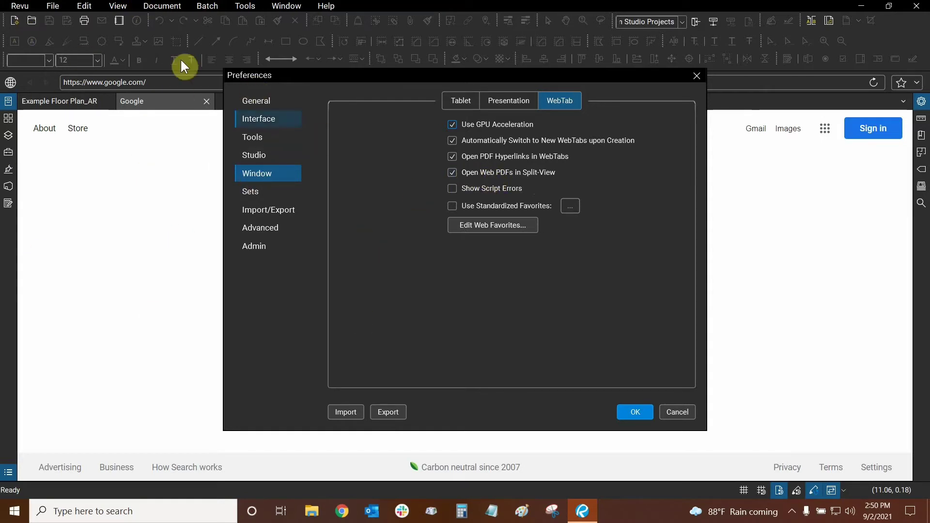
click(63, 104)
click(63, 104)
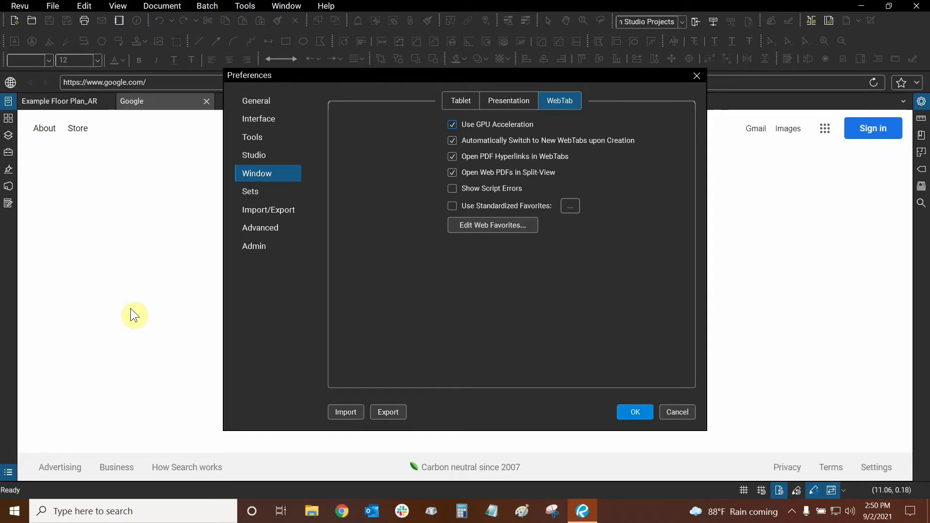
click(474, 191)
click(475, 192)
Try to use standardized favorites by enabling the option and browsing for an XML file
click(459, 205)
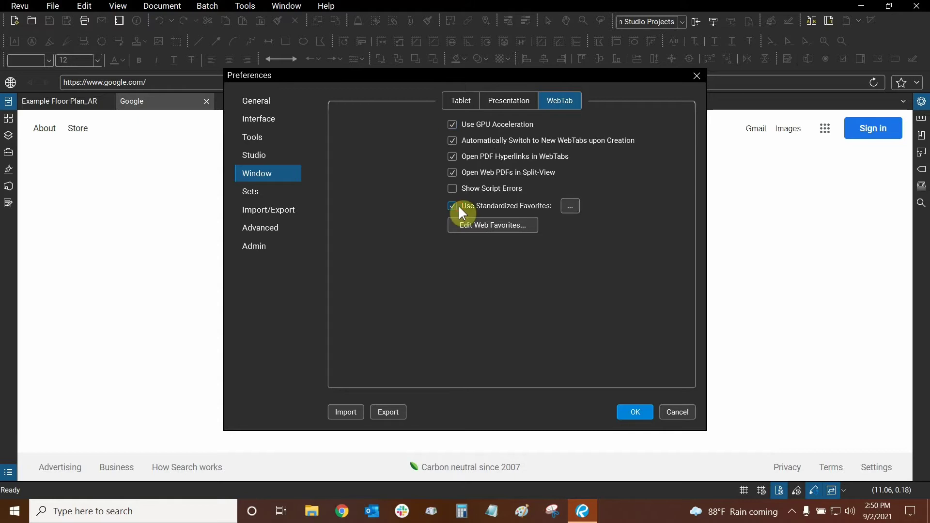
click(576, 212)
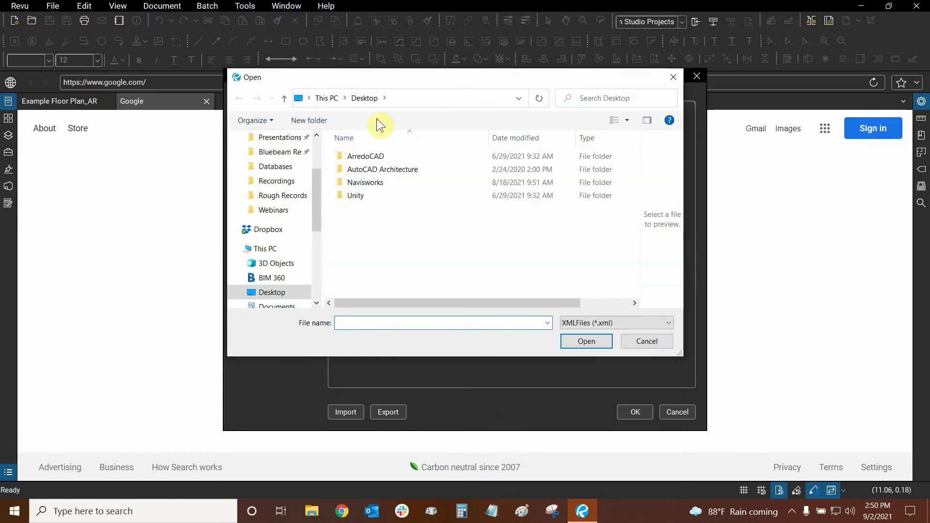
click(647, 340)
click(452, 203)
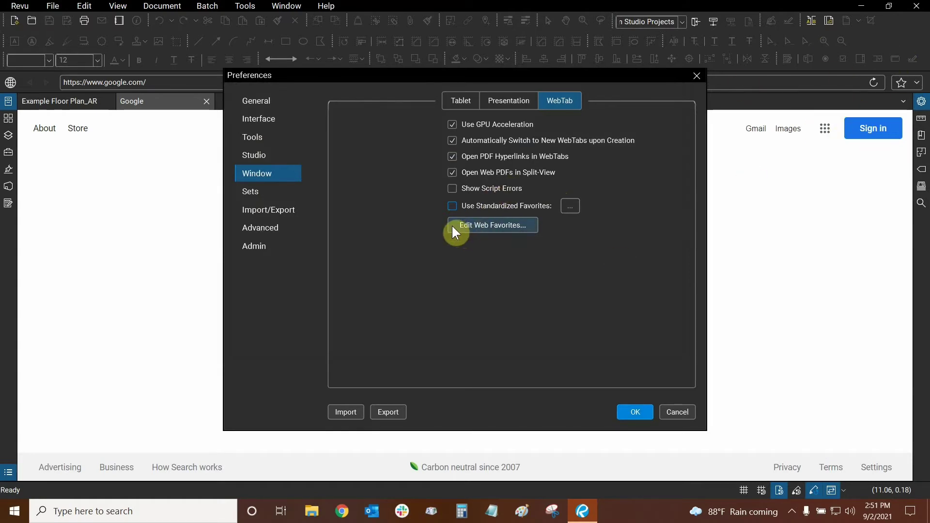
Open the web favorites for editing, remove Google from the home pages and set the Google favorite as a home page again
click(471, 227)
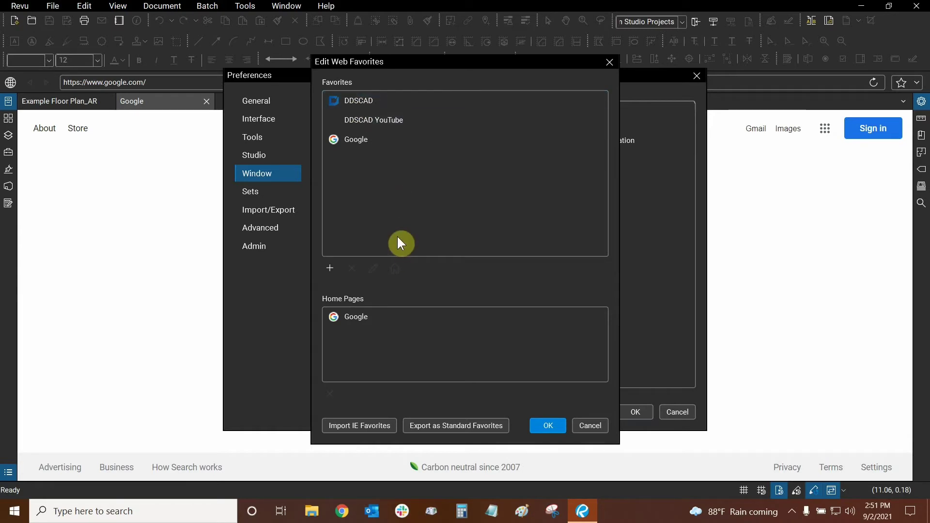
click(359, 142)
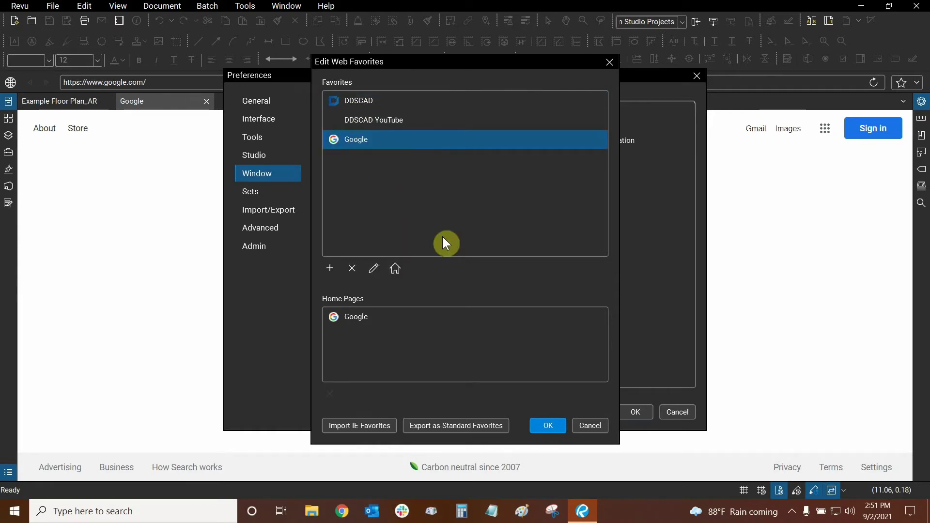
click(365, 321)
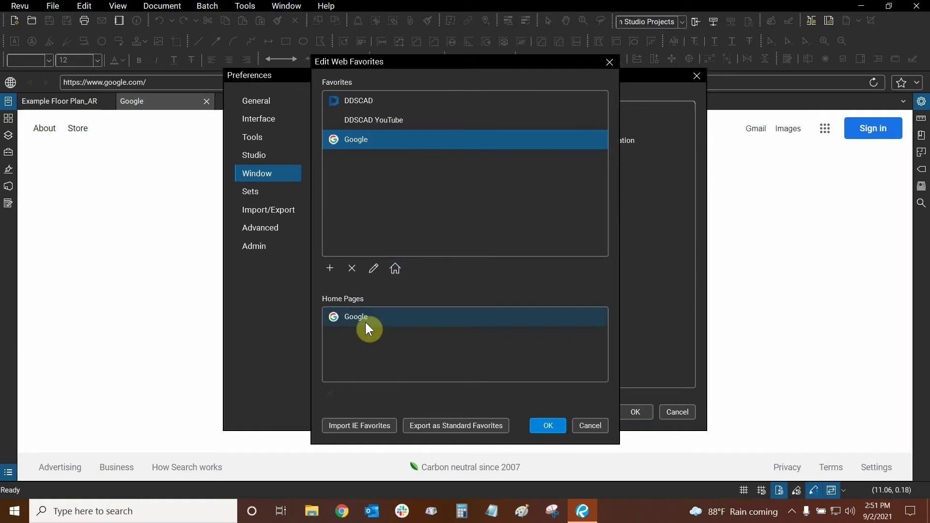
click(356, 314)
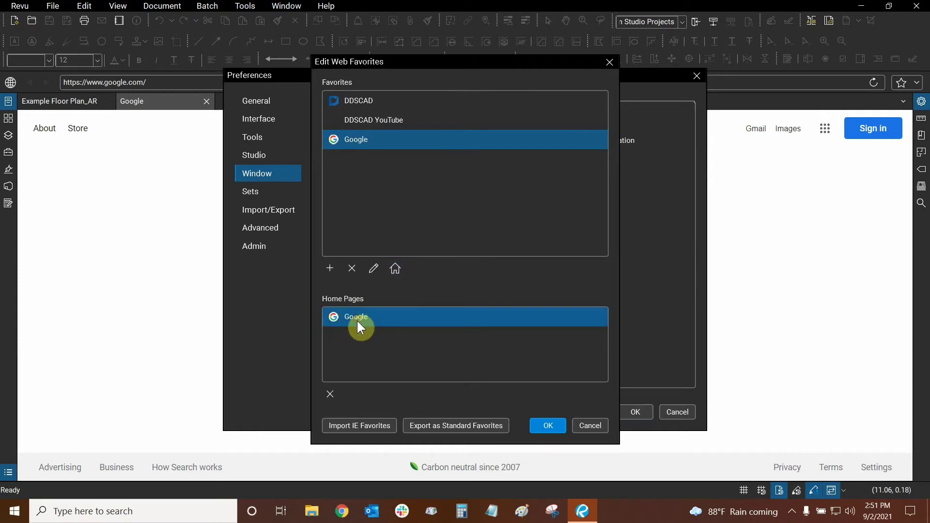
click(331, 395)
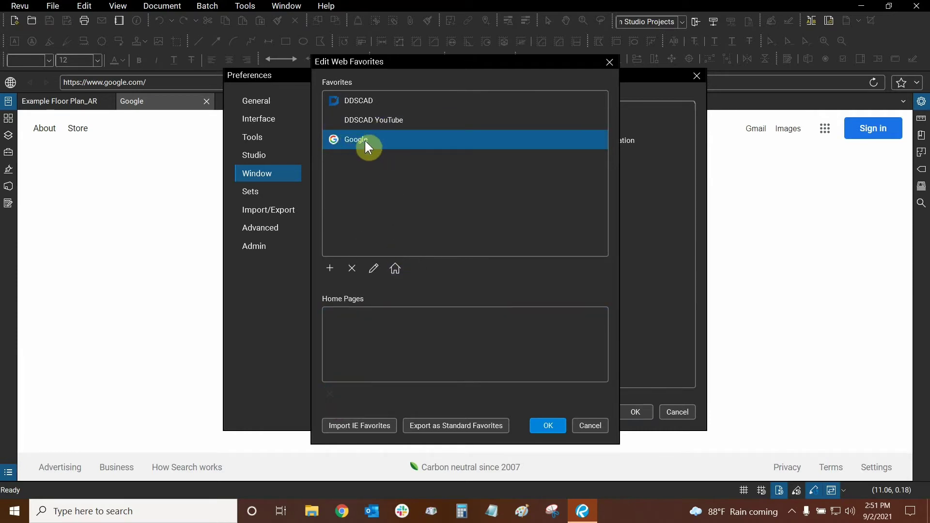
click(395, 269)
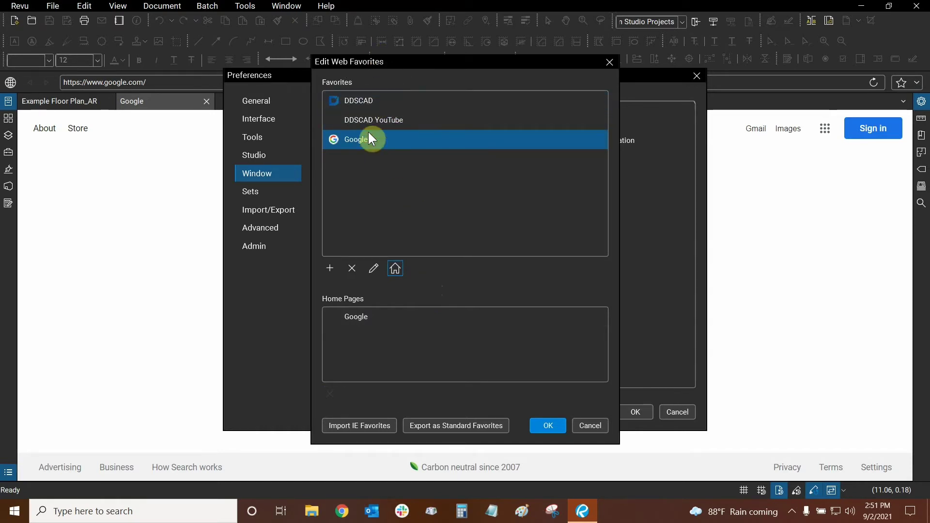
Rename the DDSCAD web favorite to "DDSCAD Website"
click(370, 99)
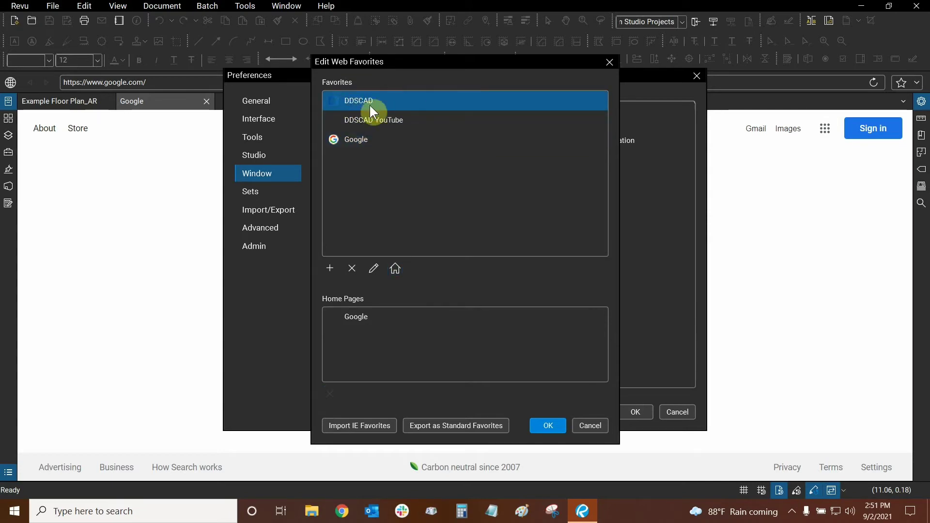
click(373, 272)
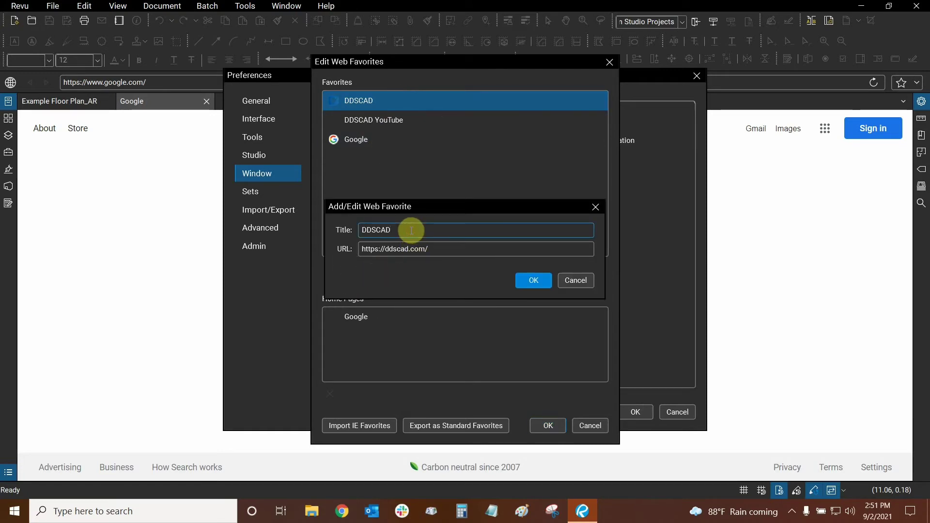
text(Web)
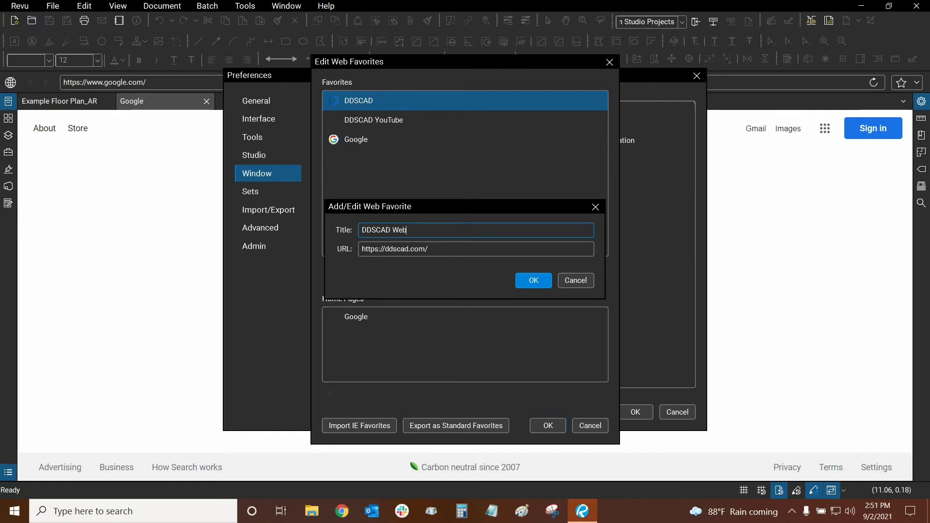
text(site)
click(547, 279)
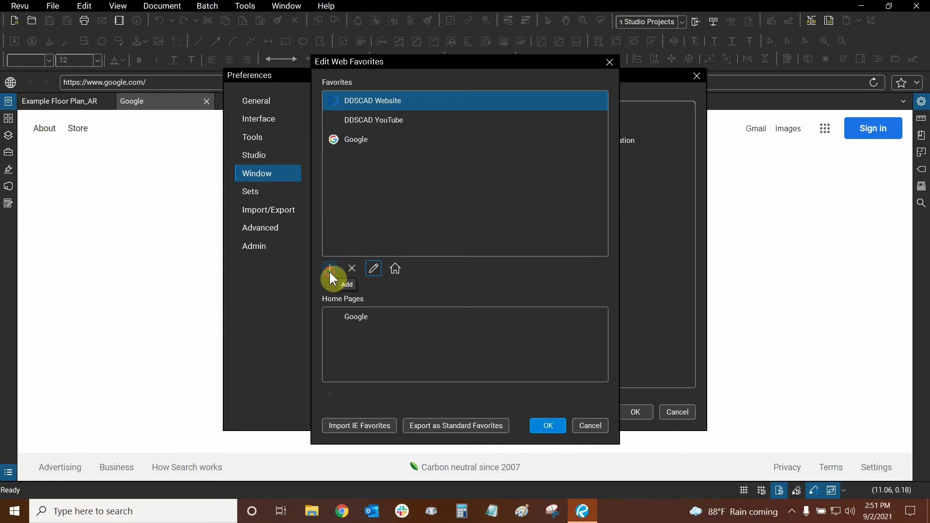
click(330, 270)
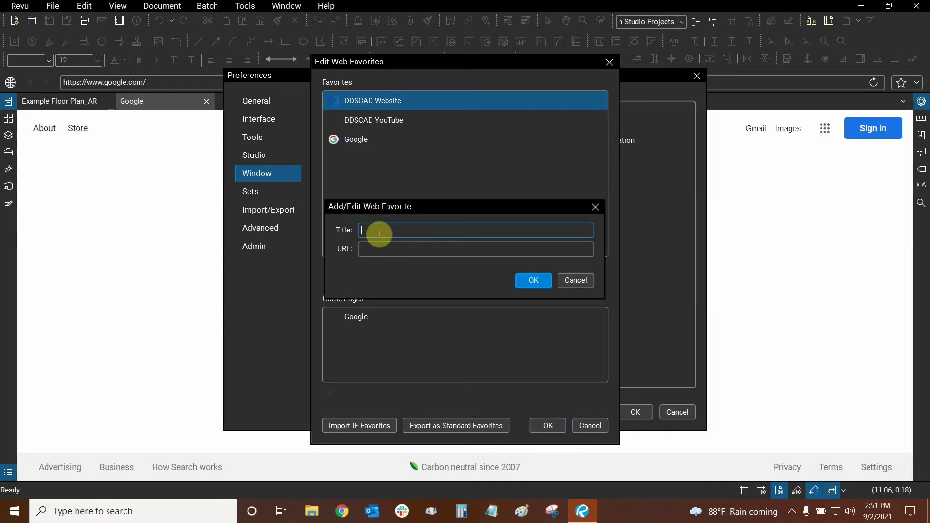
click(377, 250)
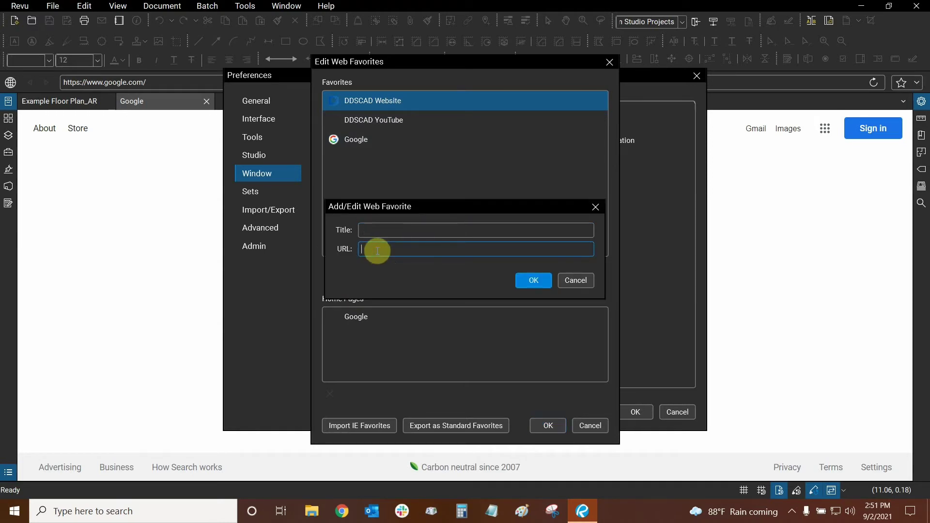
click(576, 280)
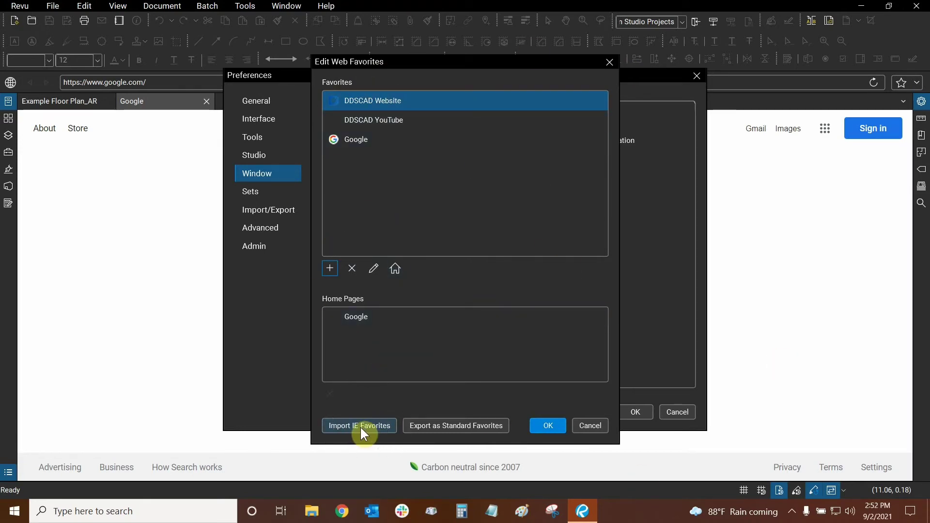
Accept the edited web favorites and apply the preferences
click(446, 428)
click(546, 426)
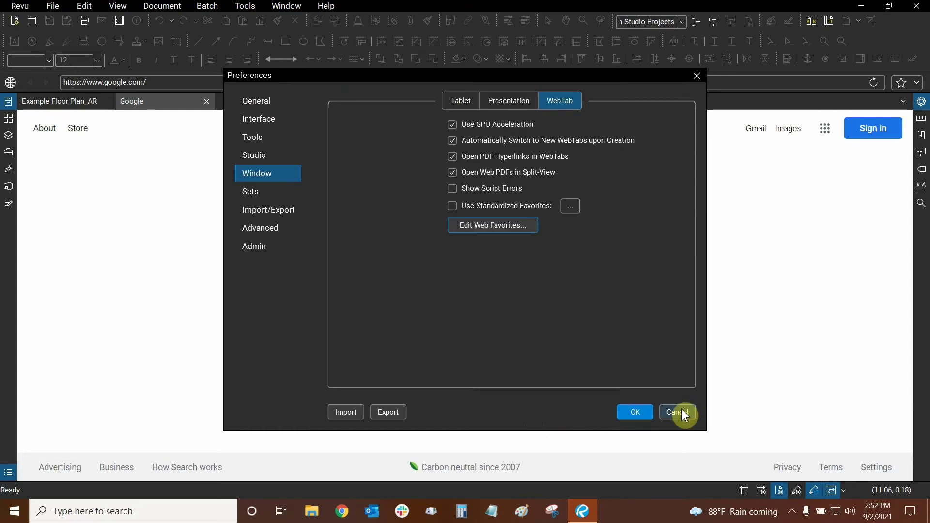
click(632, 413)
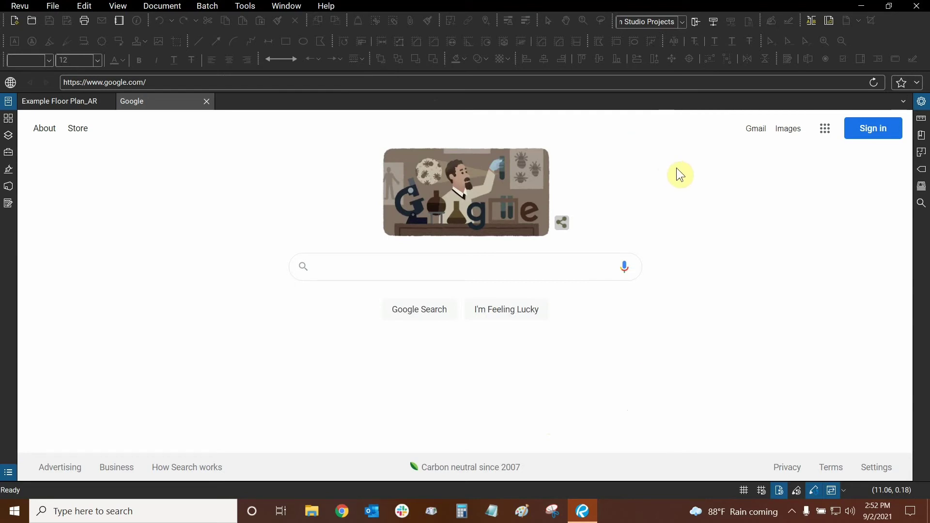
Load the DDSCAD Website favorite in the current WebTab
click(904, 84)
click(914, 87)
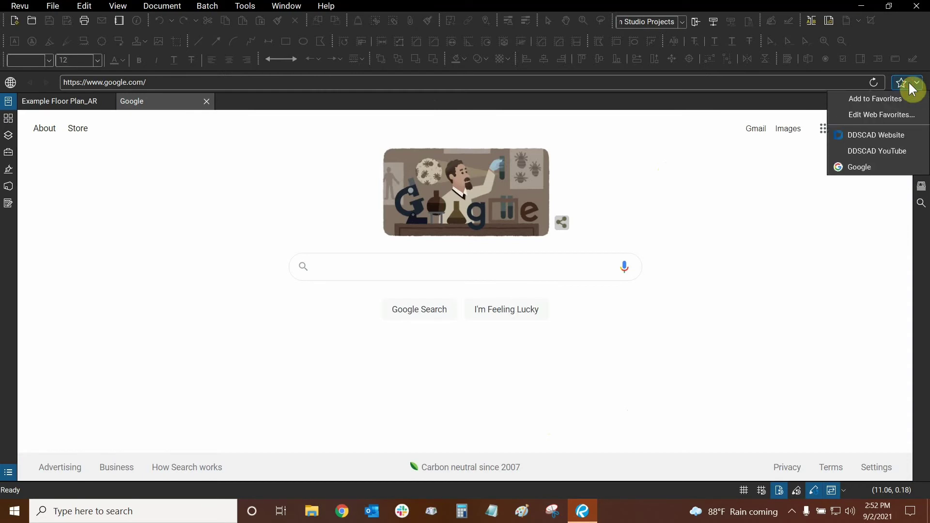
click(865, 138)
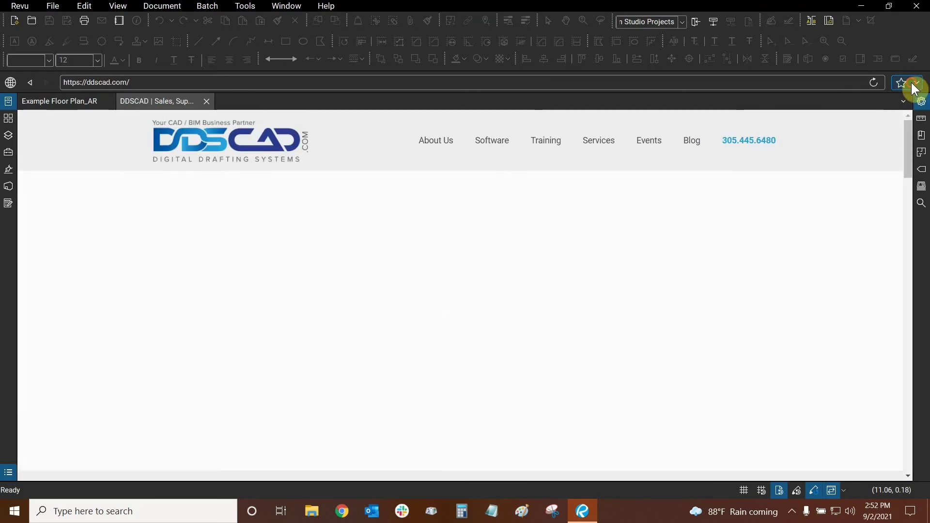
View the web favorites editor directly from the WebTab's favorites list and close it without changes
click(913, 83)
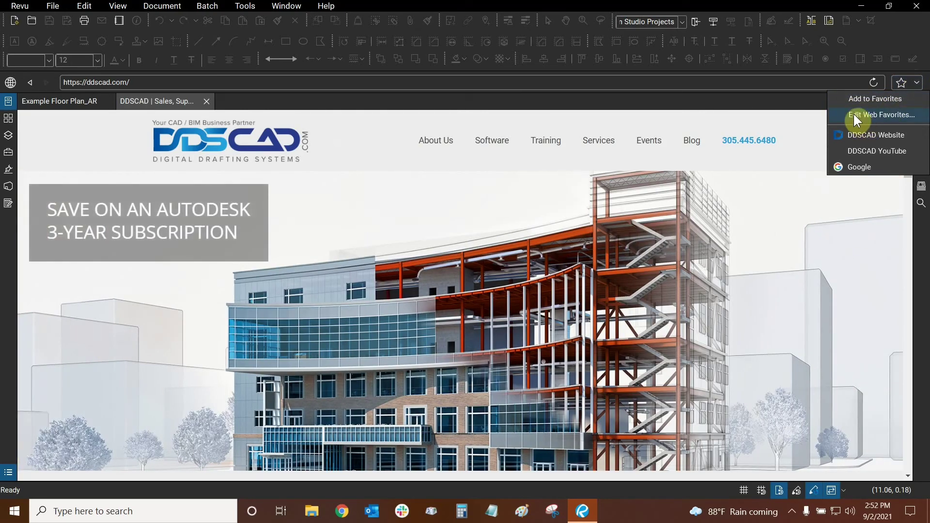
click(854, 115)
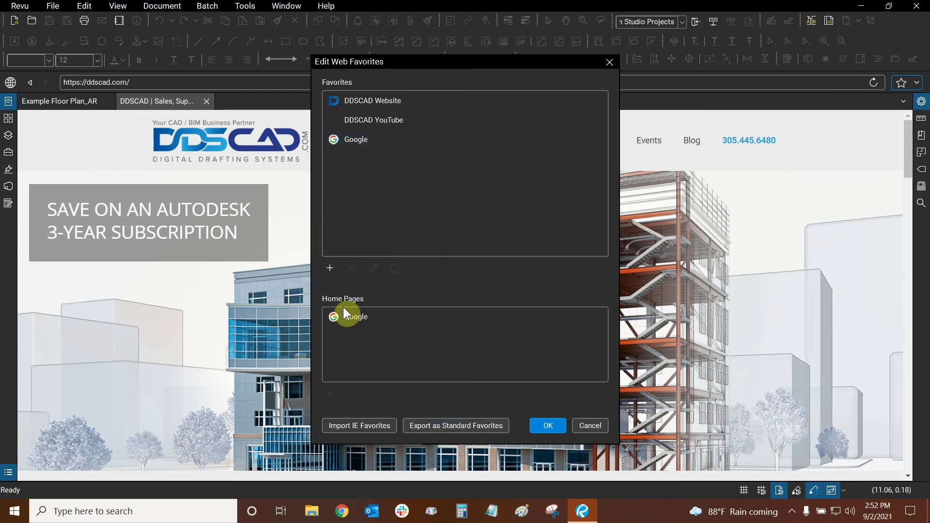
click(611, 61)
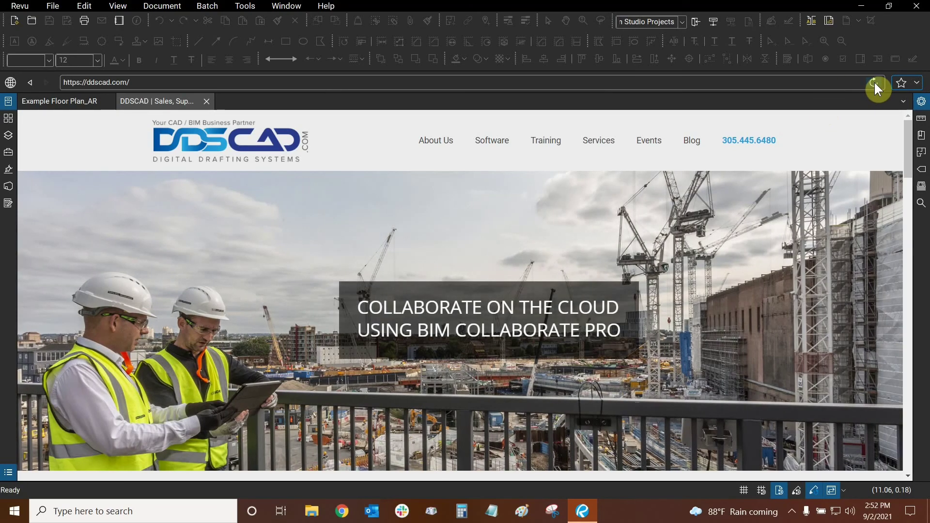
Reload the DDSCAD web page
click(875, 82)
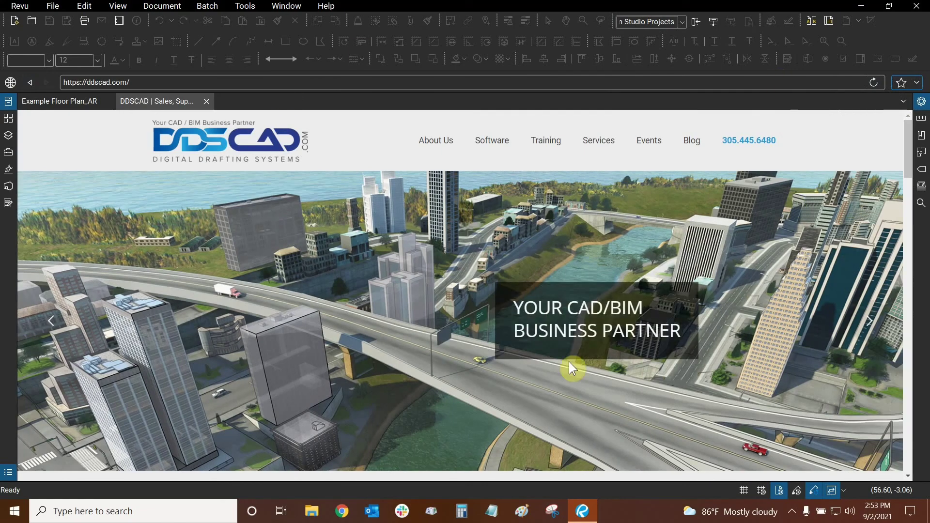
click(872, 82)
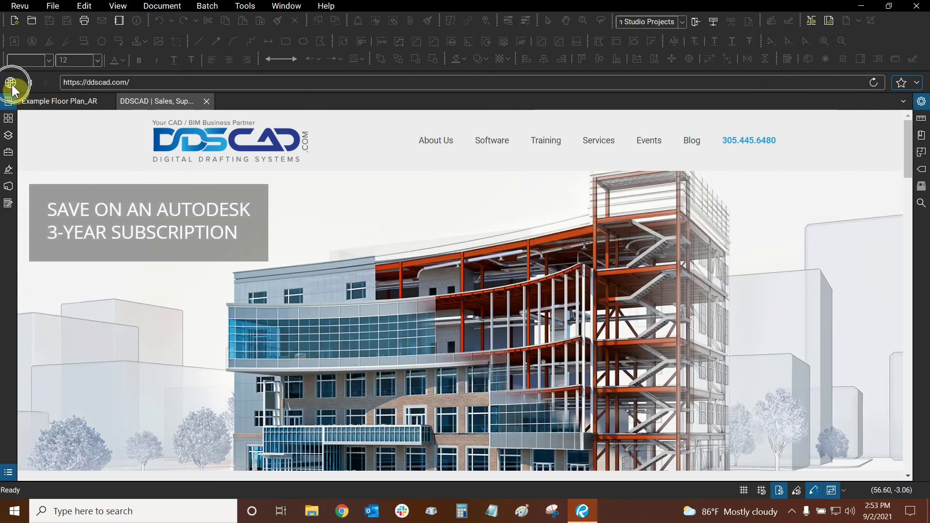
Check the floor plan's document information and the properties of the larger pink area measurement above the plan, and return to the DDSCAD WebTab
click(73, 99)
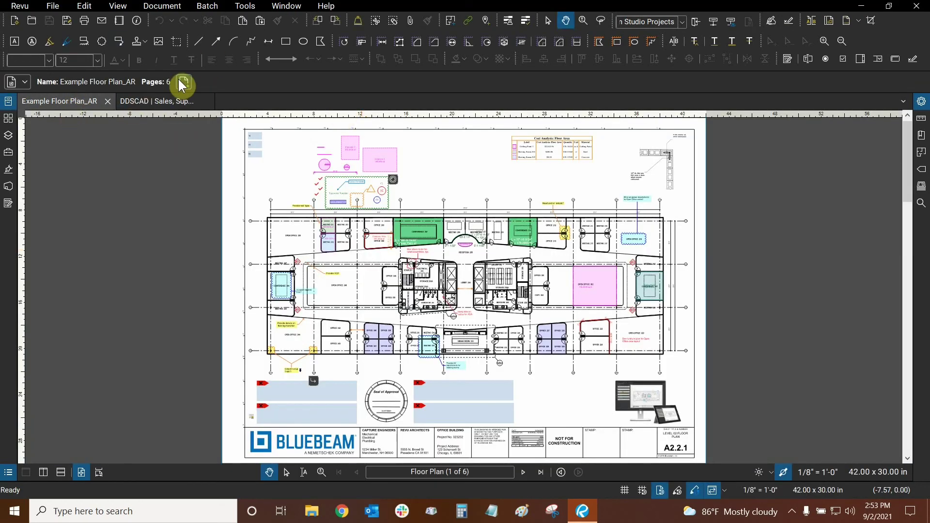
click(23, 84)
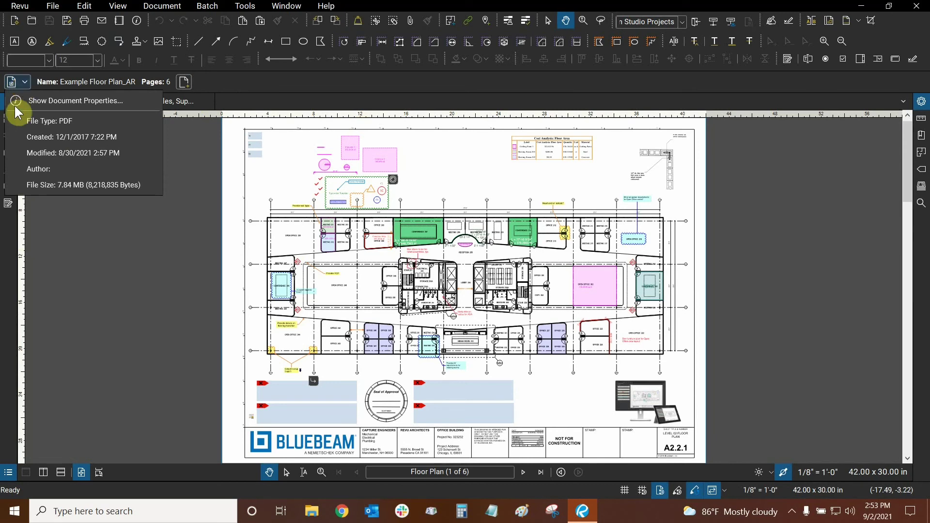
click(250, 88)
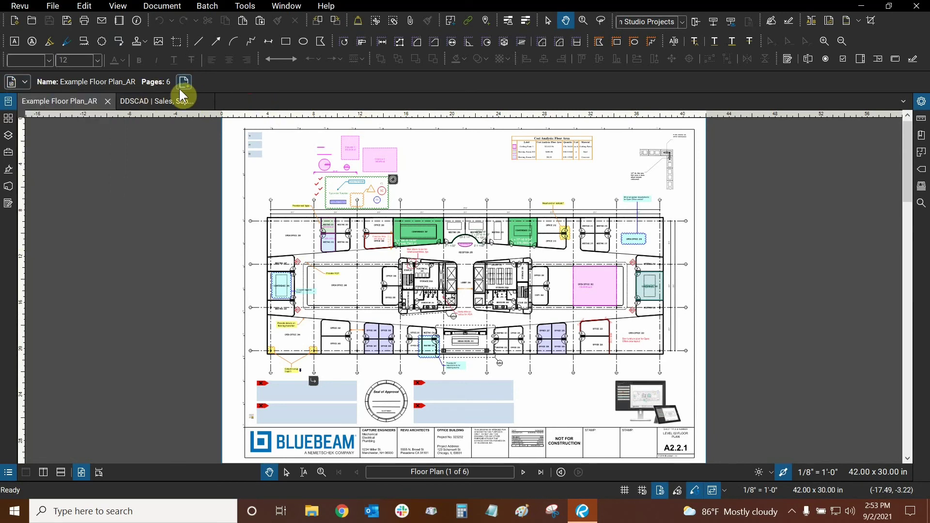
click(397, 165)
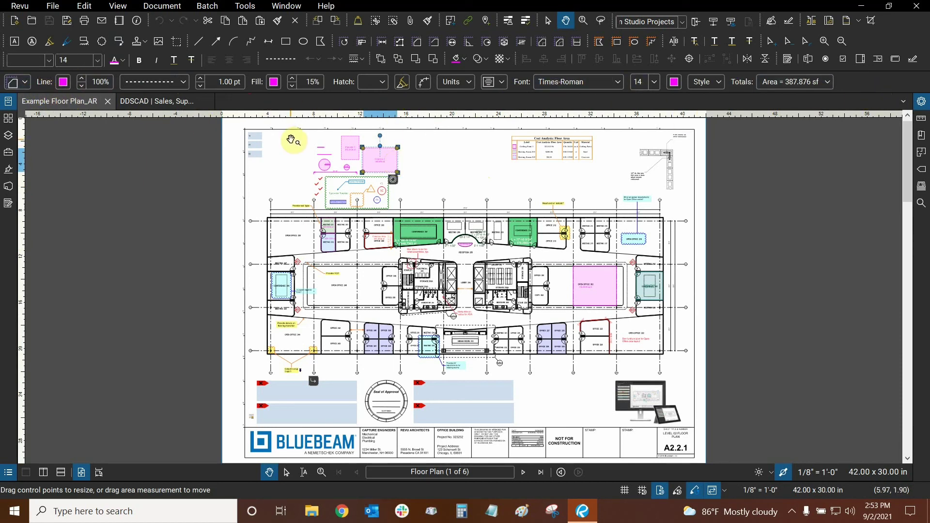
click(160, 108)
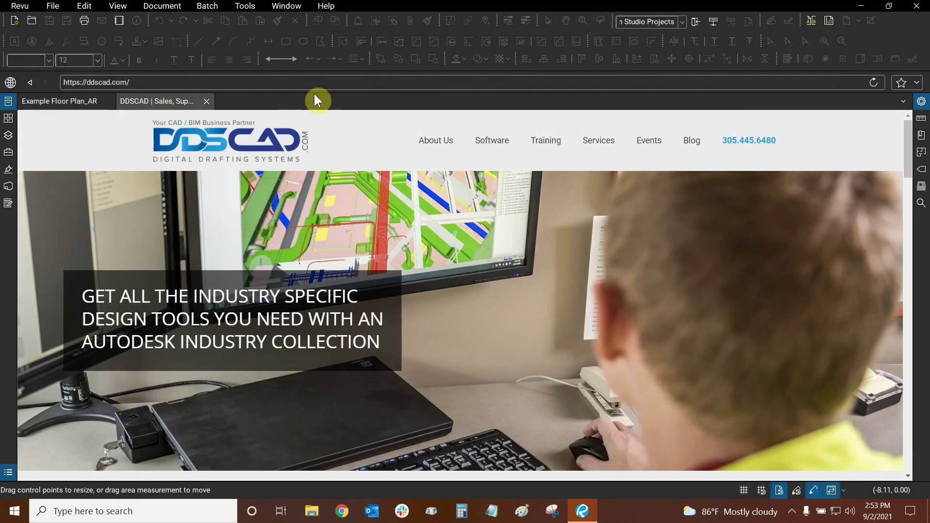